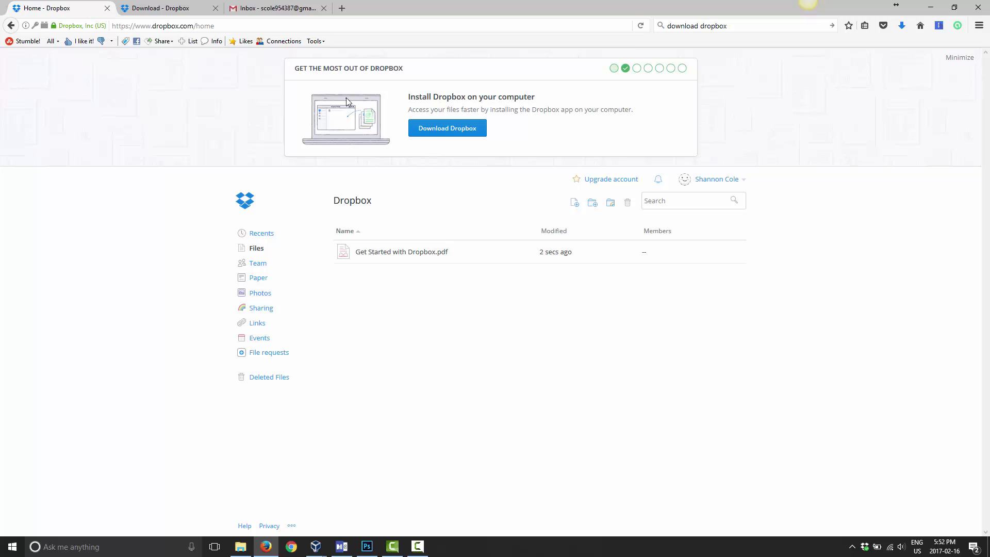
Switch to the Download - Dropbox tab showing 'We're now downloading Dropbox'.
click(198, 8)
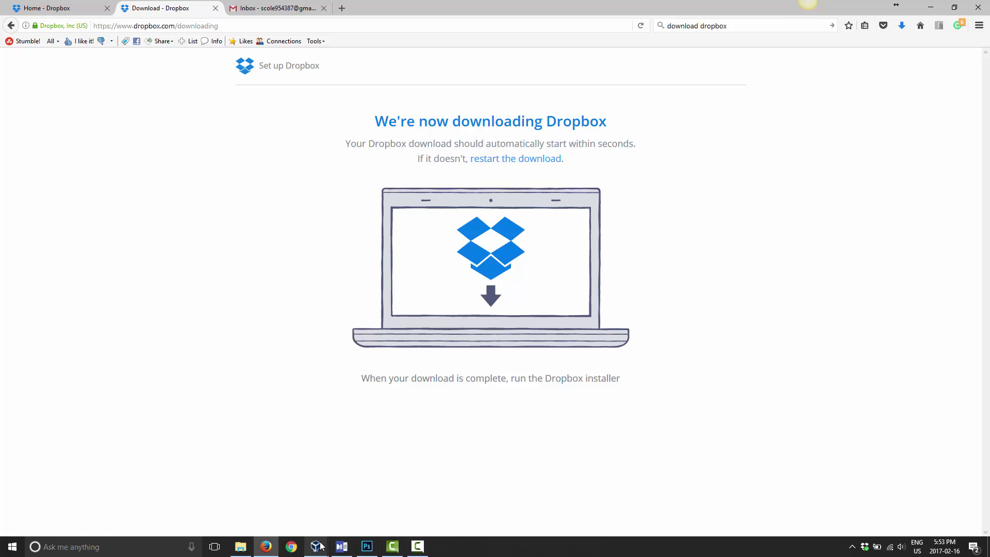
Bring the Windows 7 VM forward and minimize its browser to reveal the desktop.
mouse_move(319, 545)
click(364, 477)
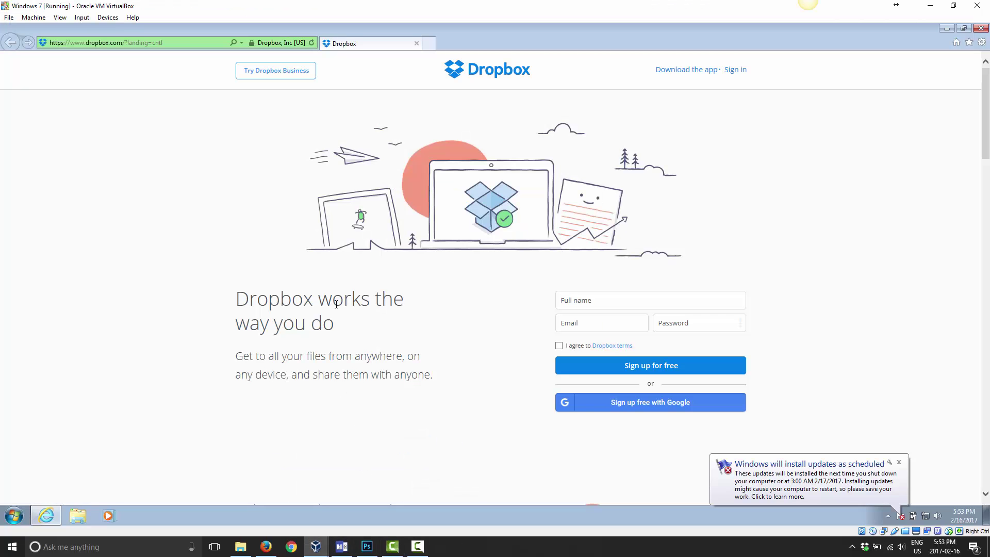
click(942, 28)
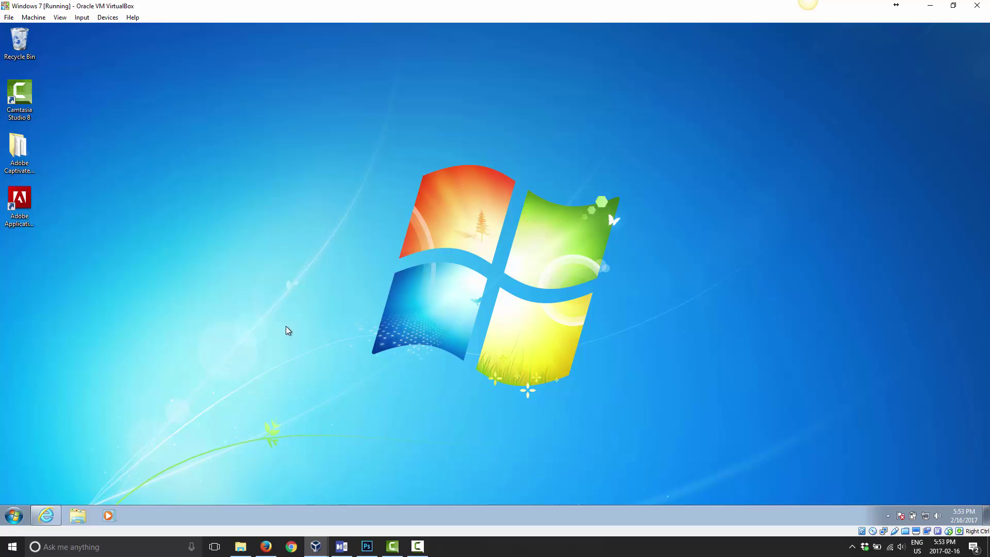
Check the download page address in the host browser, then return to the Windows 7 VM.
click(272, 550)
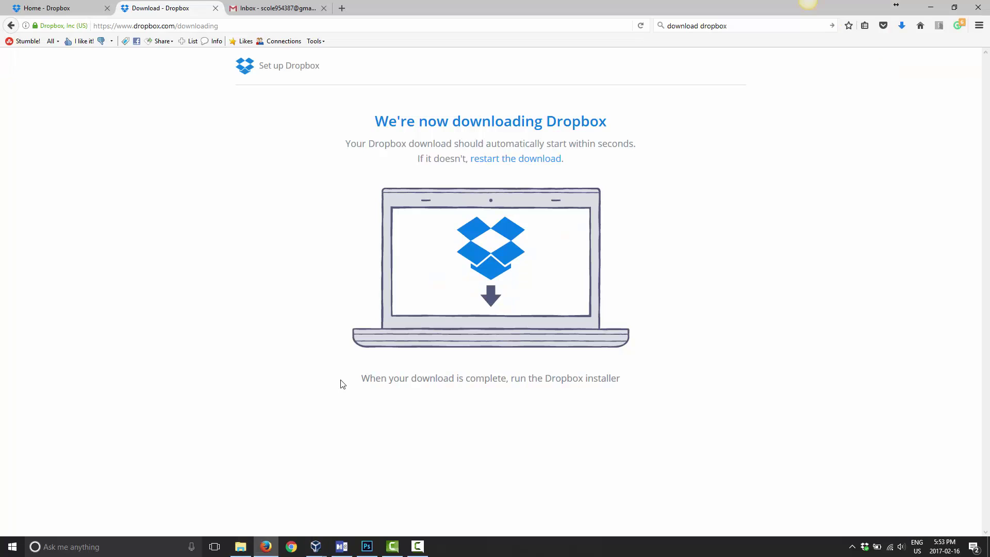
click(179, 26)
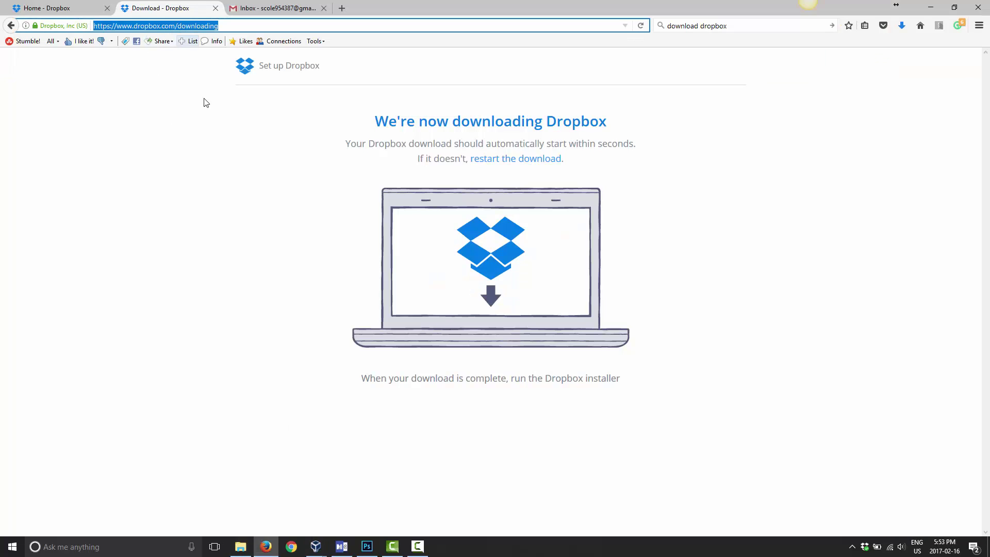
click(316, 546)
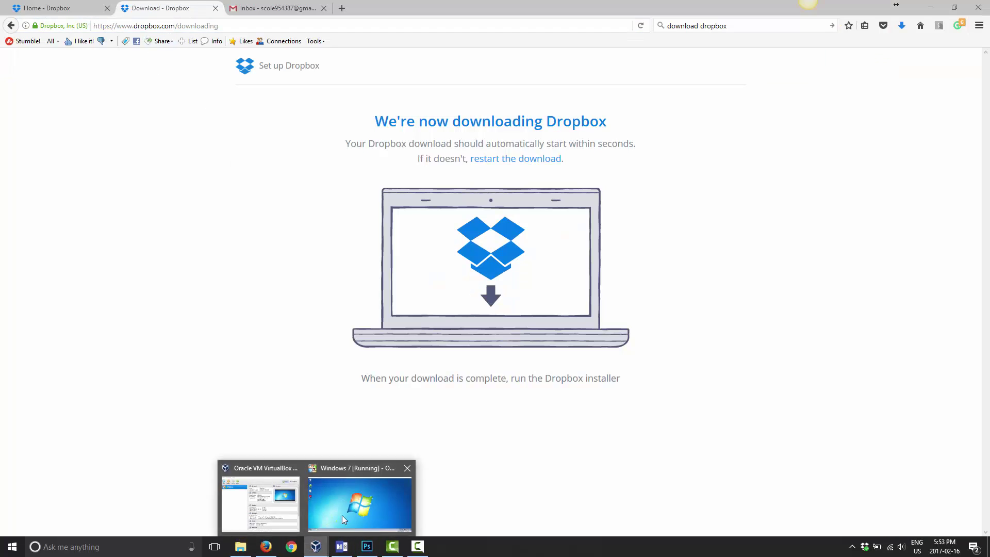
click(353, 473)
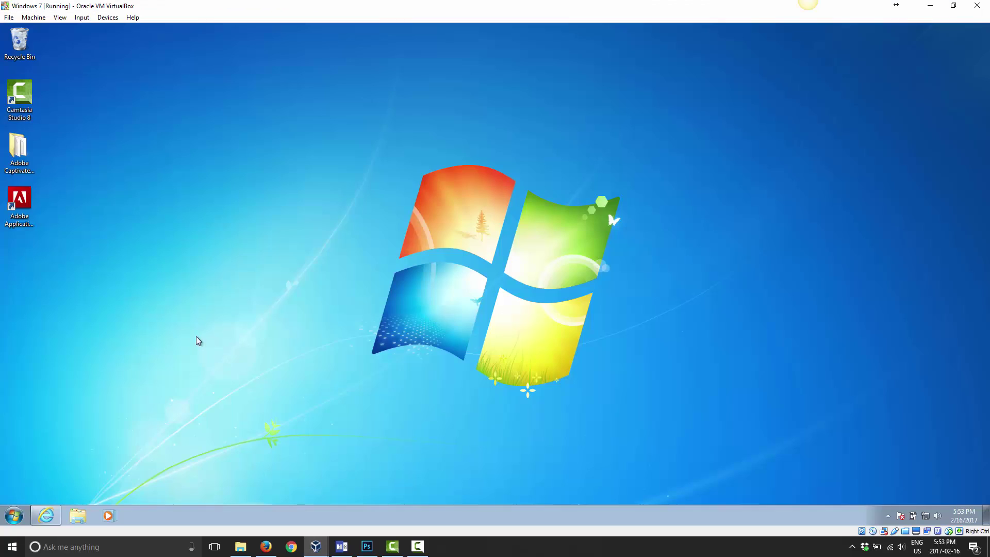
Restore the guest browser on Dropbox and open the sign-in form, dismissing the Google sign-in popup.
click(46, 517)
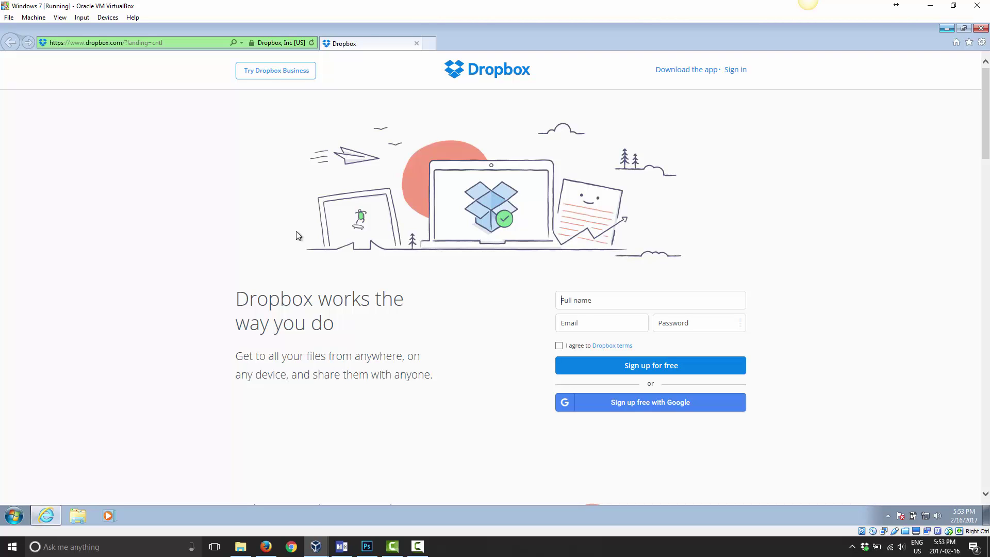
click(735, 70)
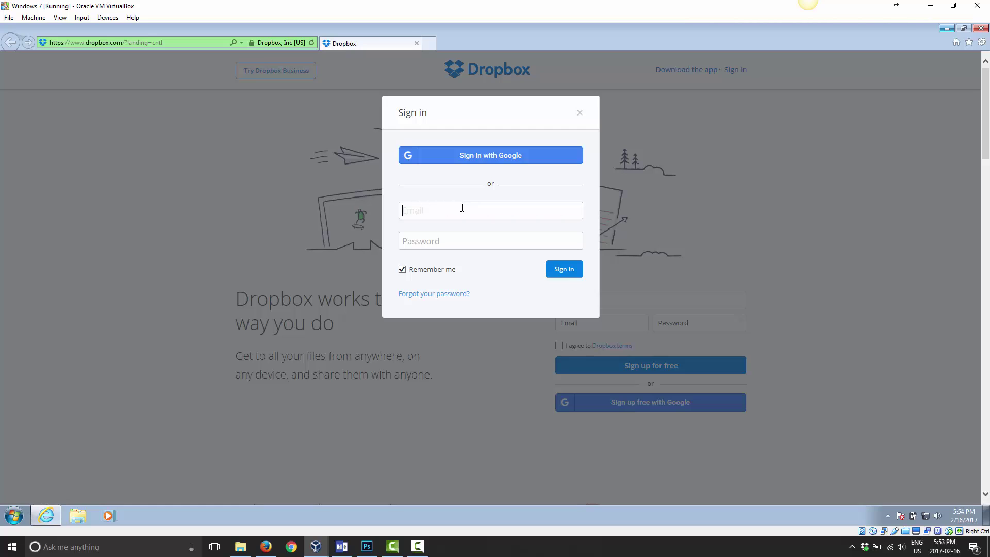
click(474, 156)
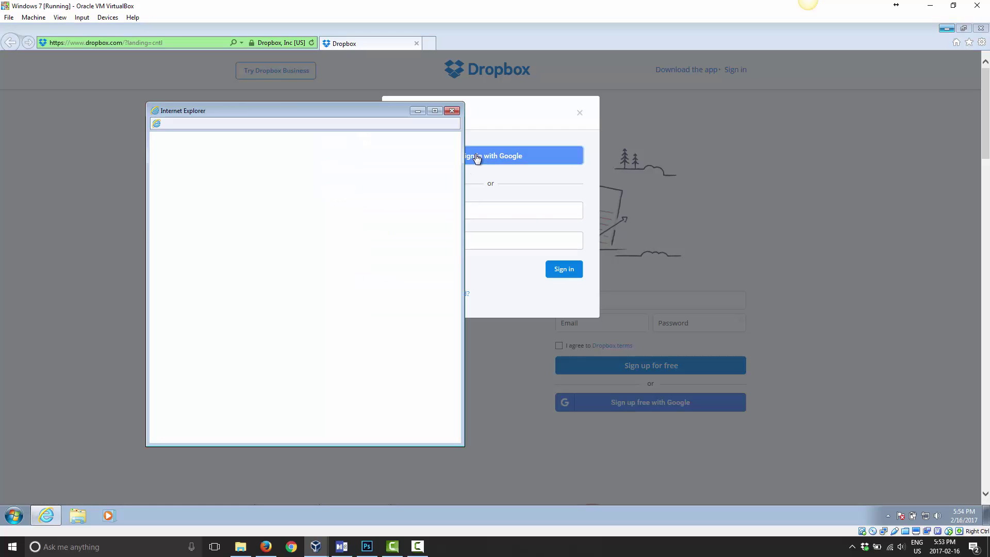
click(452, 110)
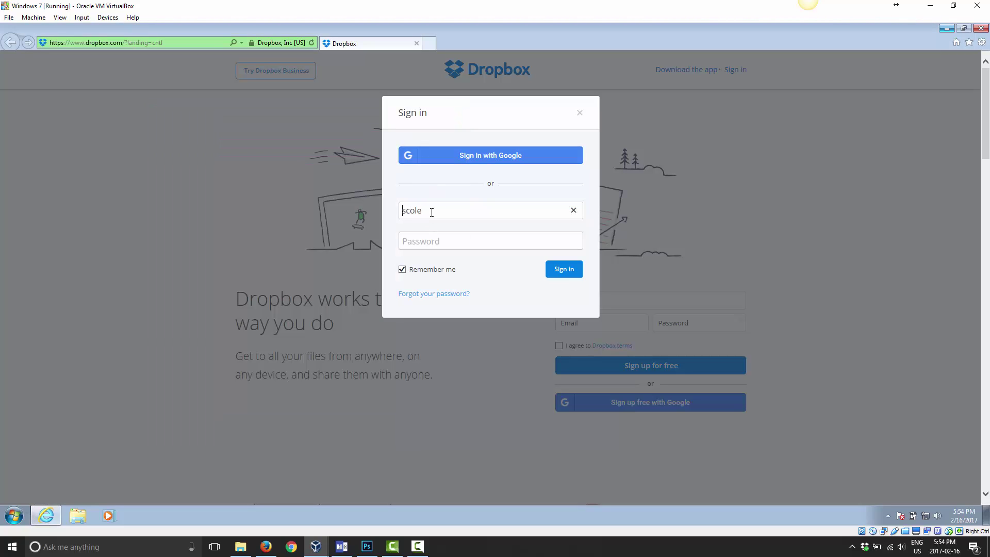
Enter the account e-mail and password and sign in to Dropbox.
key(ctrl+a)
key(Tab)
text(********)
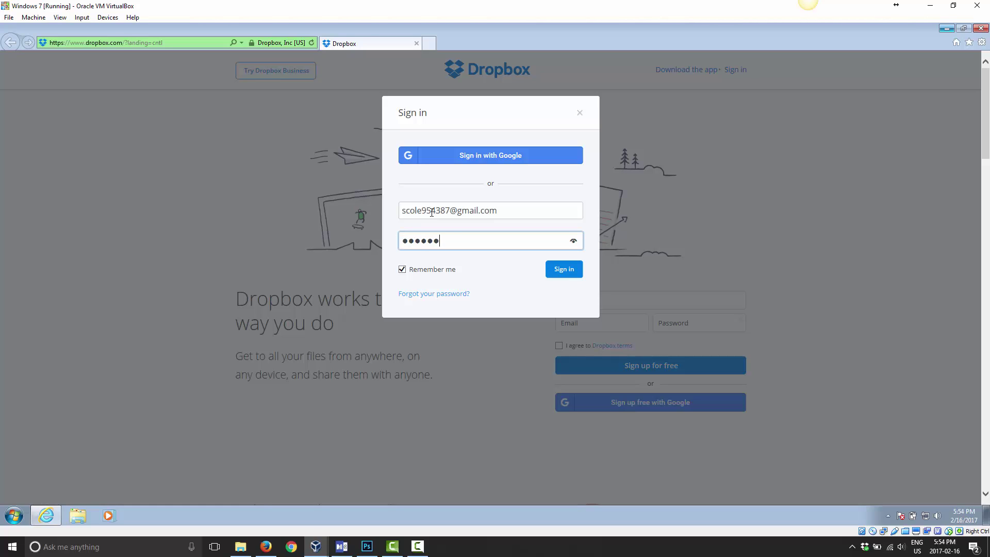
click(559, 278)
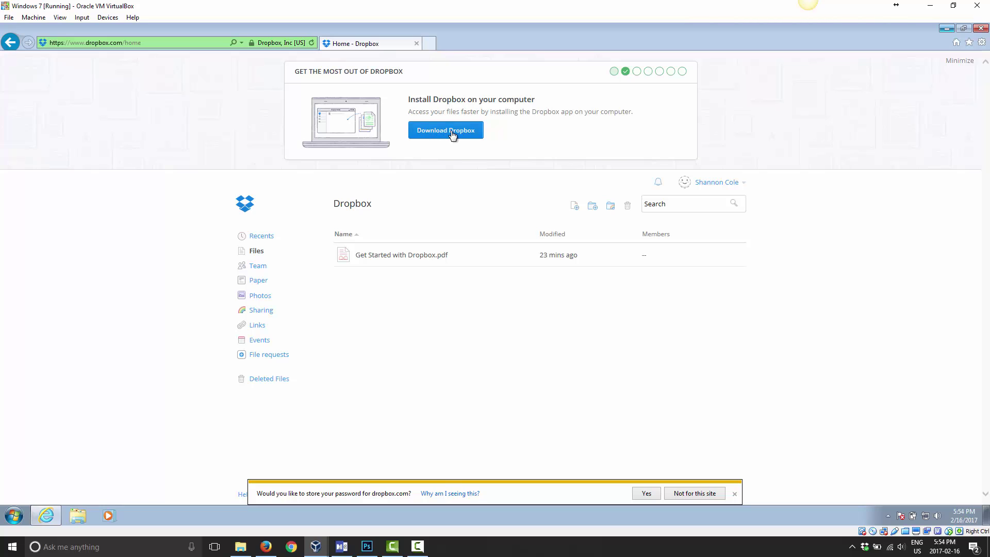
click(428, 44)
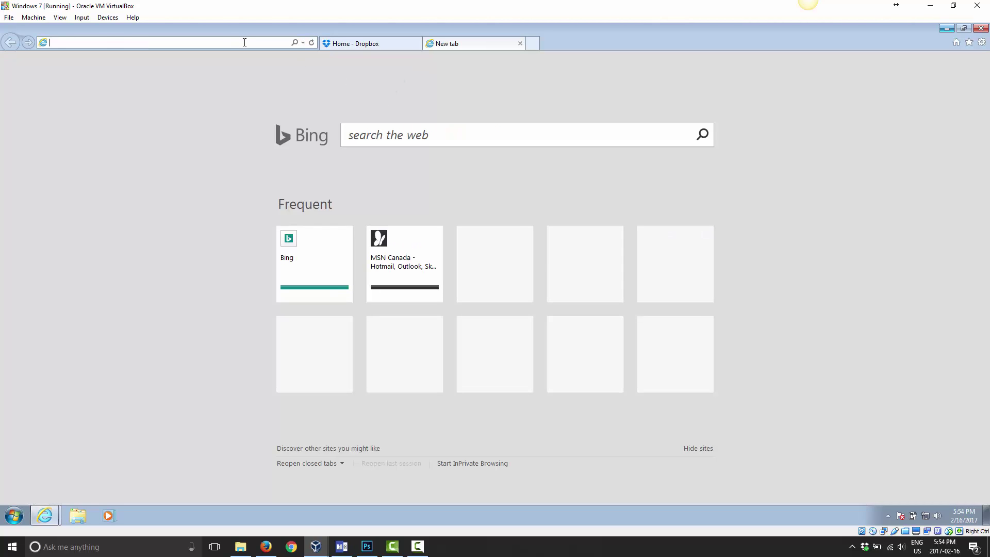
text(www.google.ca)
key(Return)
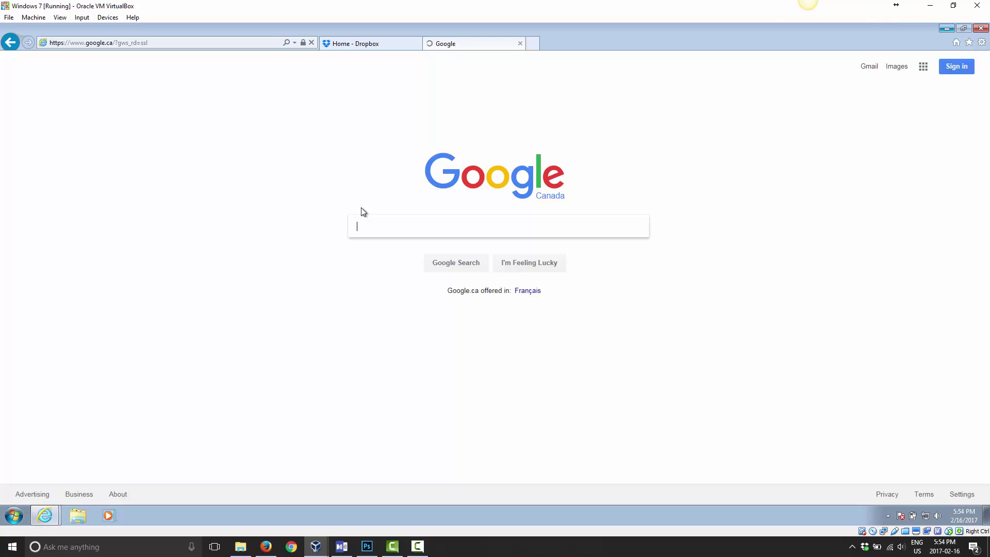
Search 'download dropbox' and open the Download - Dropbox result.
text(o)
key(BackSpace)
text(download dropbox)
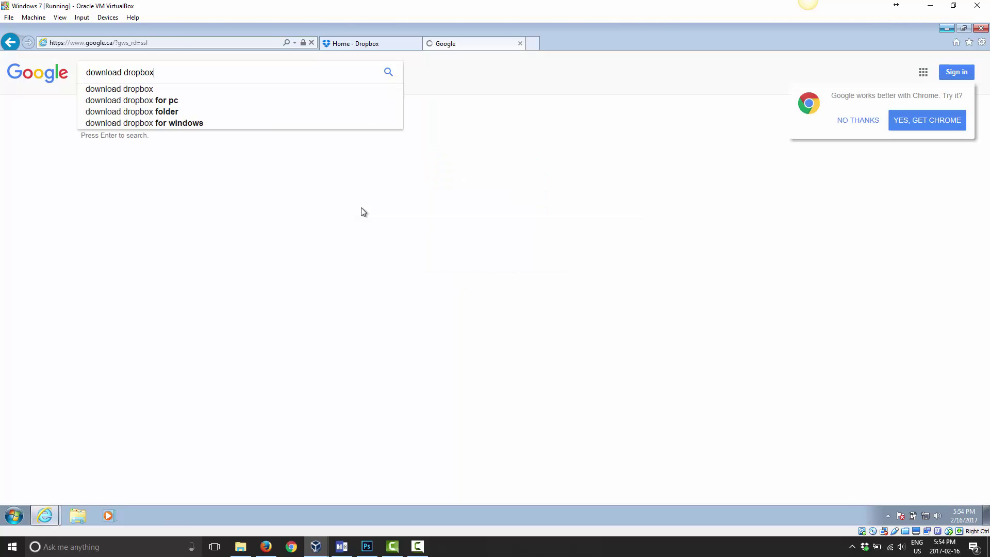
key(Return)
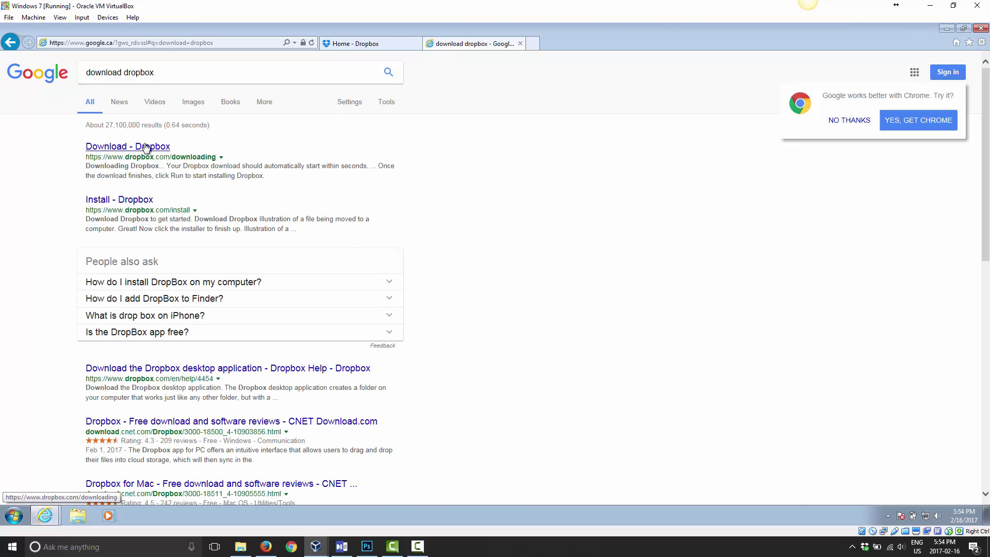
click(145, 150)
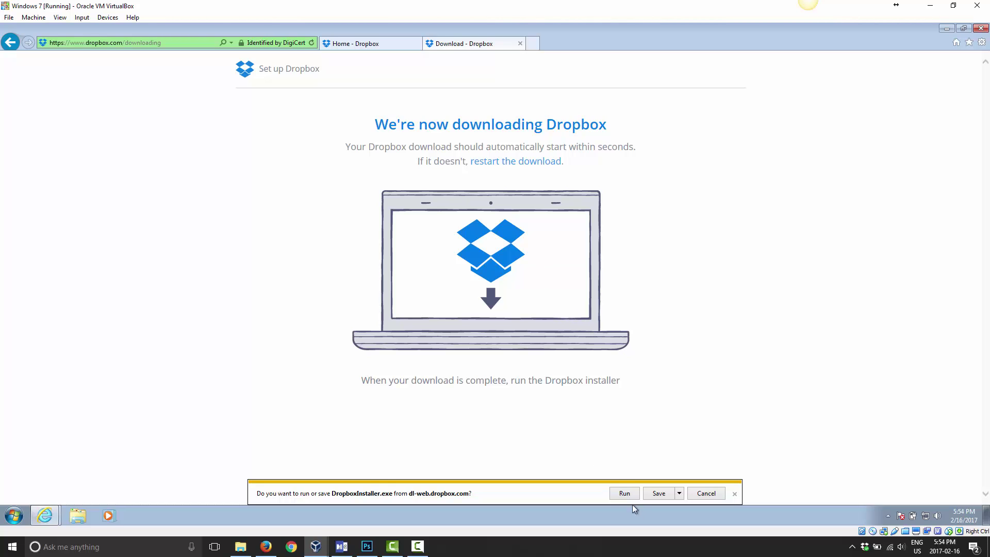
Save DropboxInstaller.exe to the Desktop using Save as.
click(679, 495)
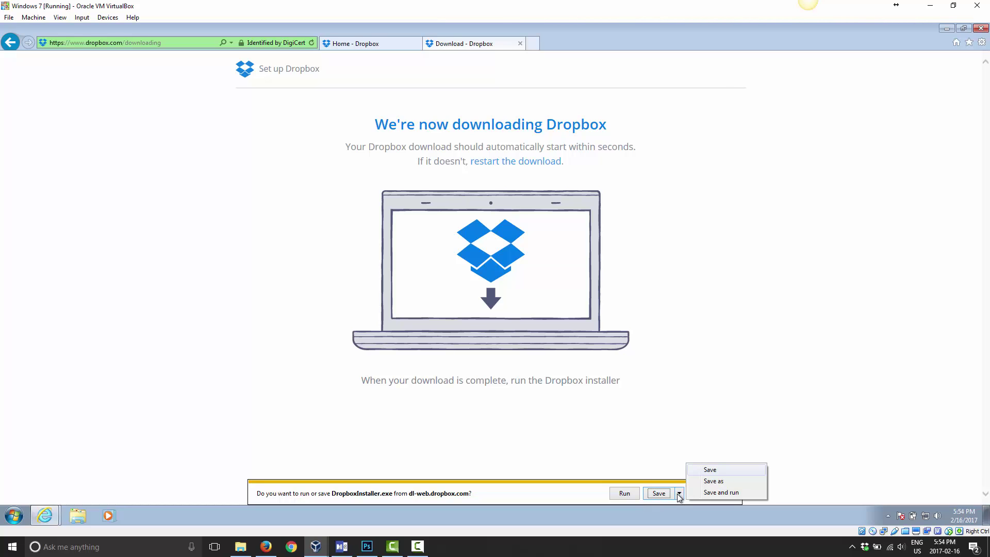
click(702, 480)
click(350, 205)
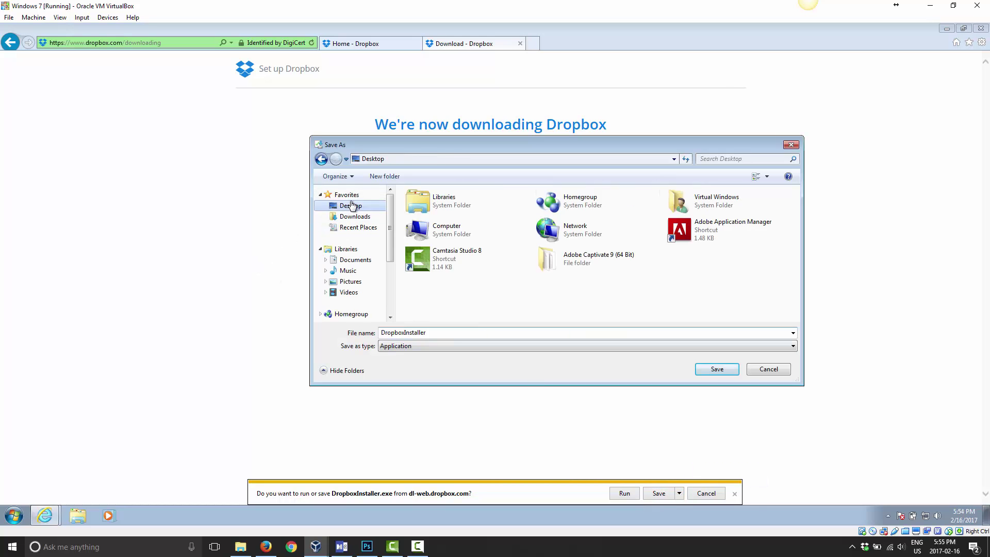
click(717, 369)
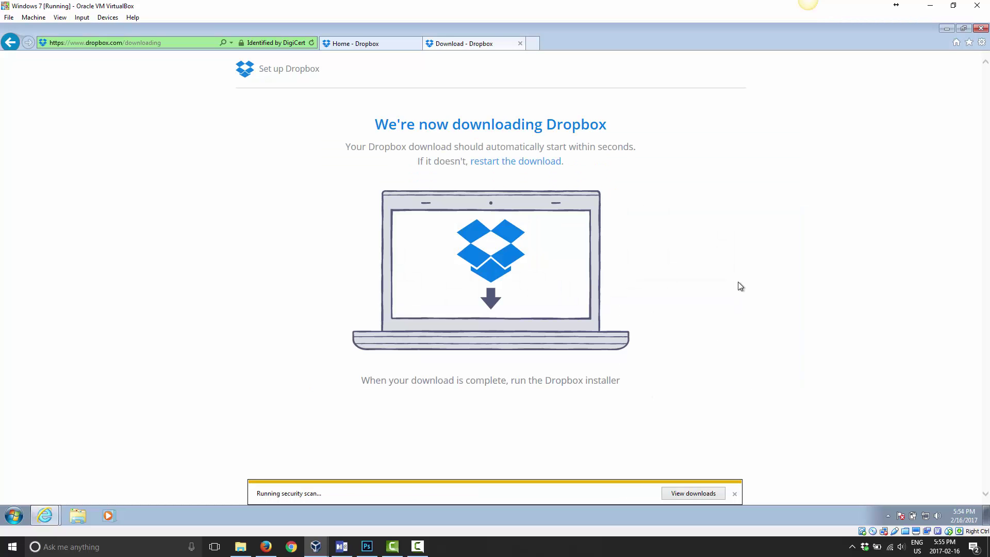
Run DropboxInstaller from the desktop, confirming the security warning and UAC prompt.
click(945, 29)
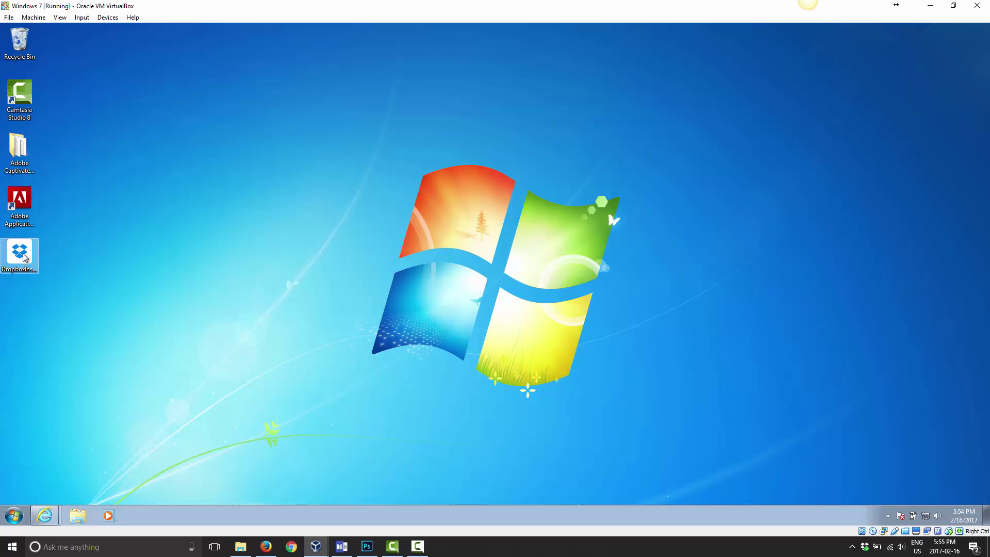
double_click(24, 254)
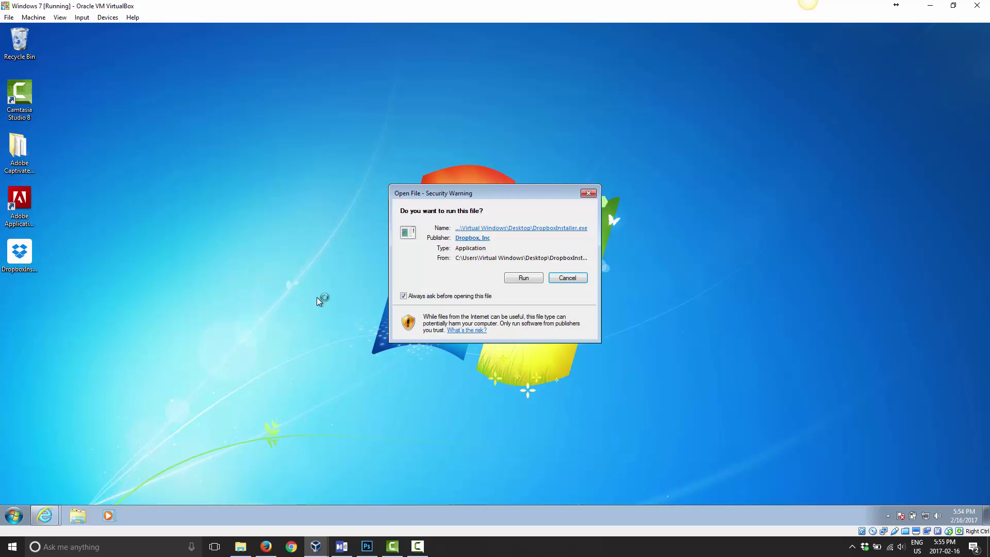
click(522, 278)
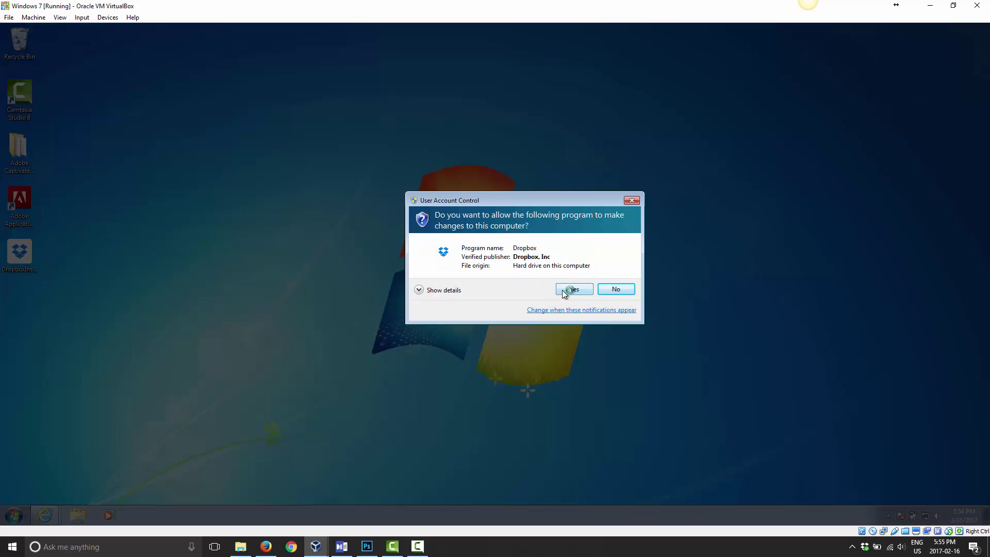
click(564, 291)
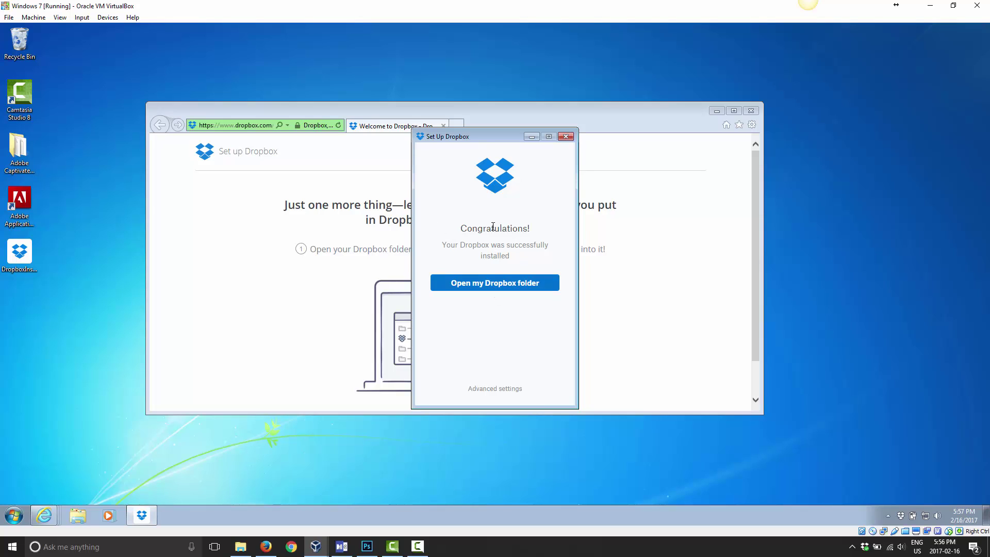
Open the Dropbox folder and go through the welcome tour from Get Started to Finish.
click(496, 283)
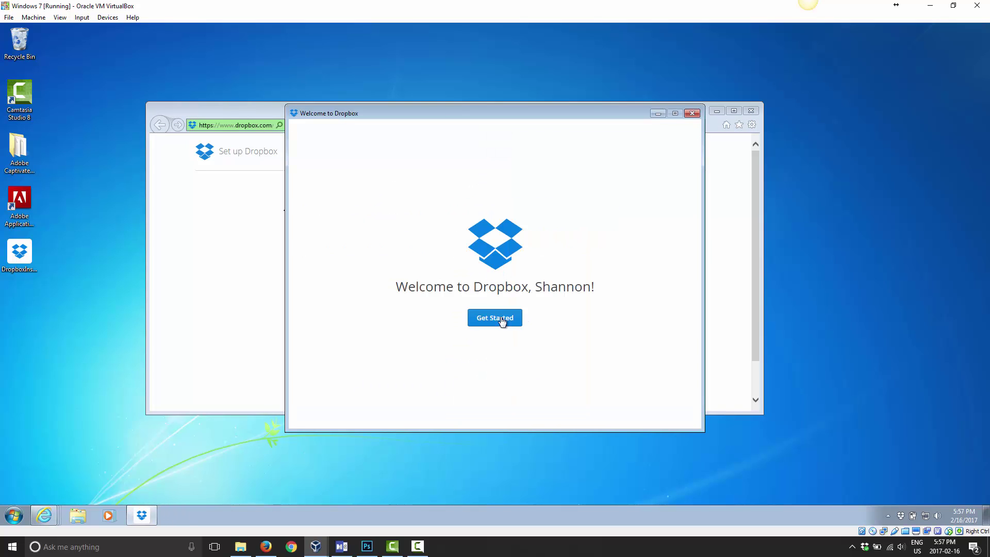
drag(472, 113, 492, 107)
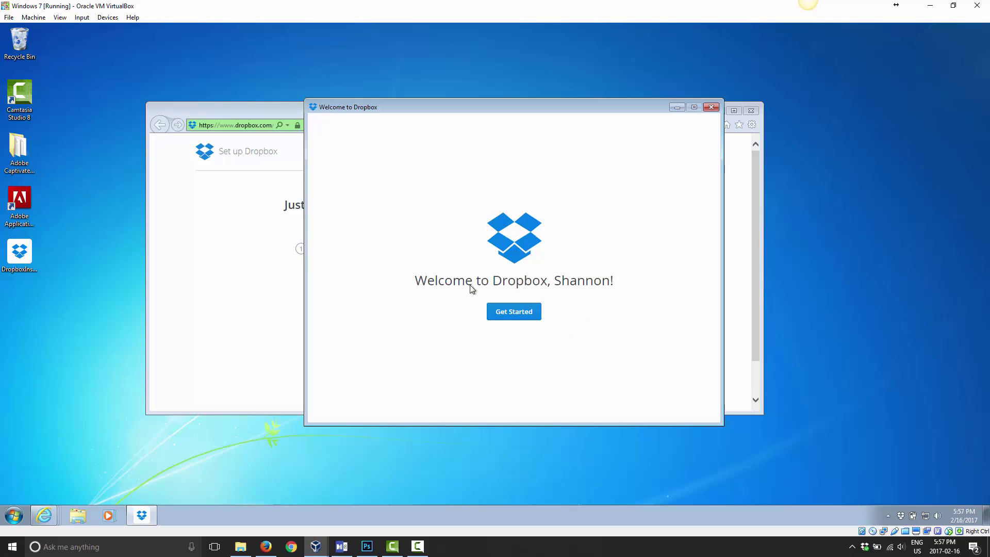
click(516, 314)
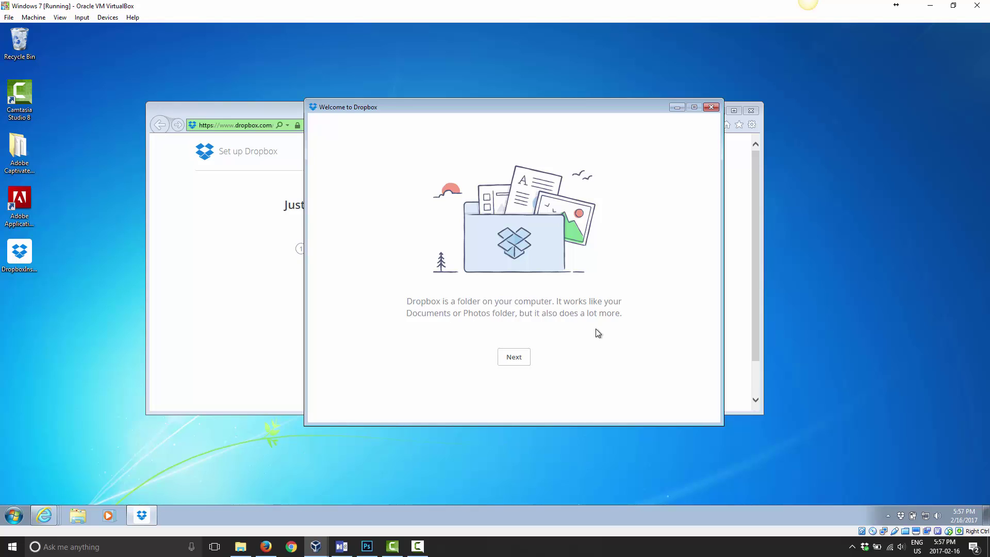
click(516, 358)
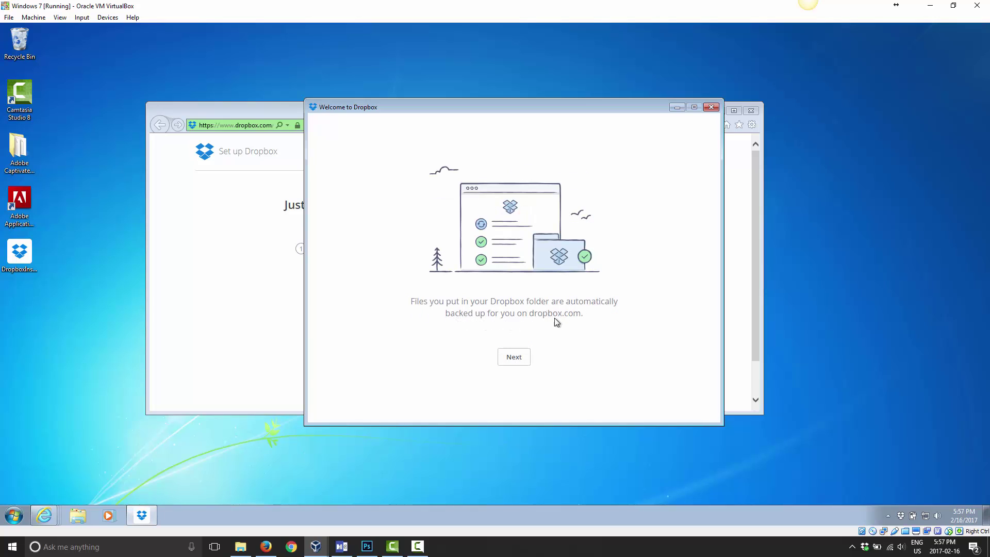
click(515, 358)
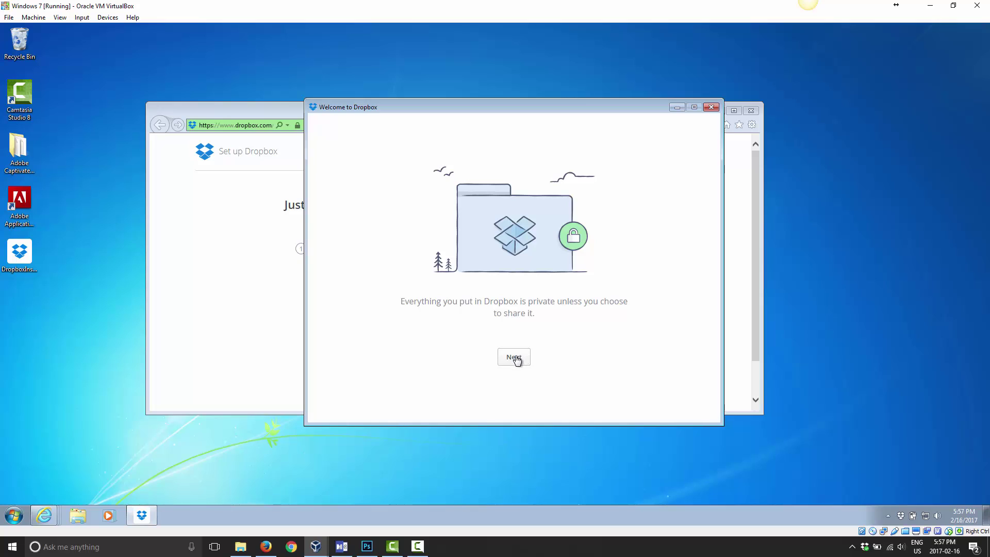
click(515, 359)
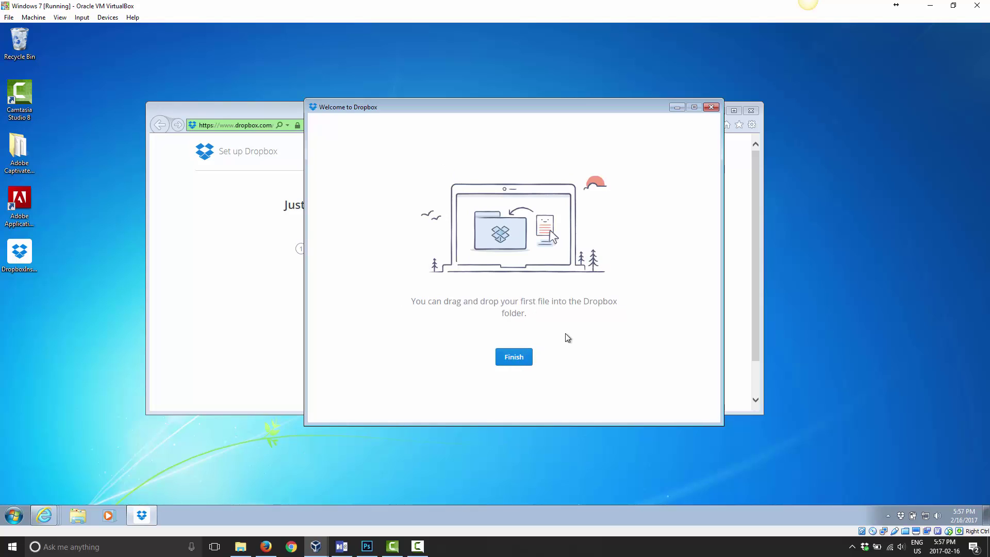
click(515, 358)
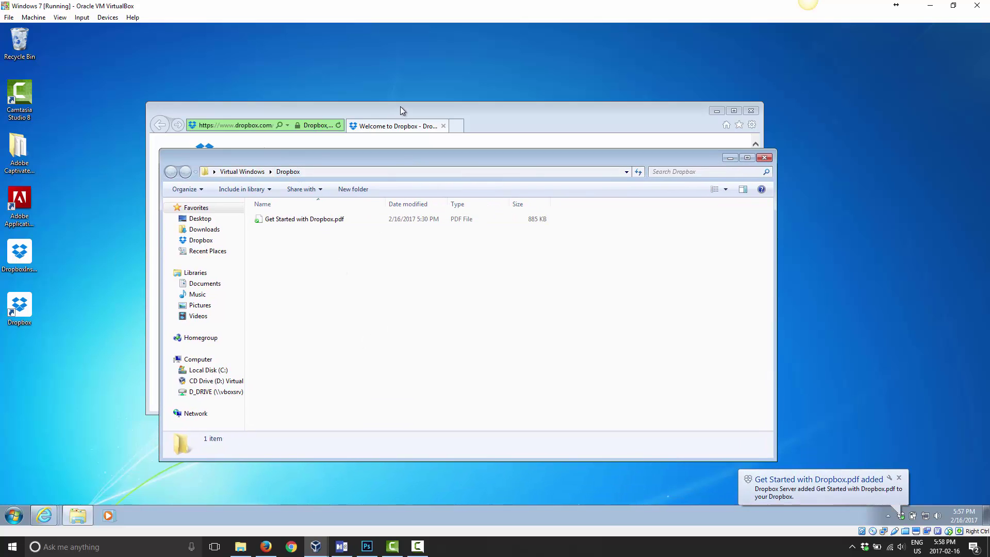
Place the browser window on the right and the Dropbox folder window on the left.
drag(402, 110, 565, 128)
drag(236, 159, 140, 139)
drag(312, 137, 244, 145)
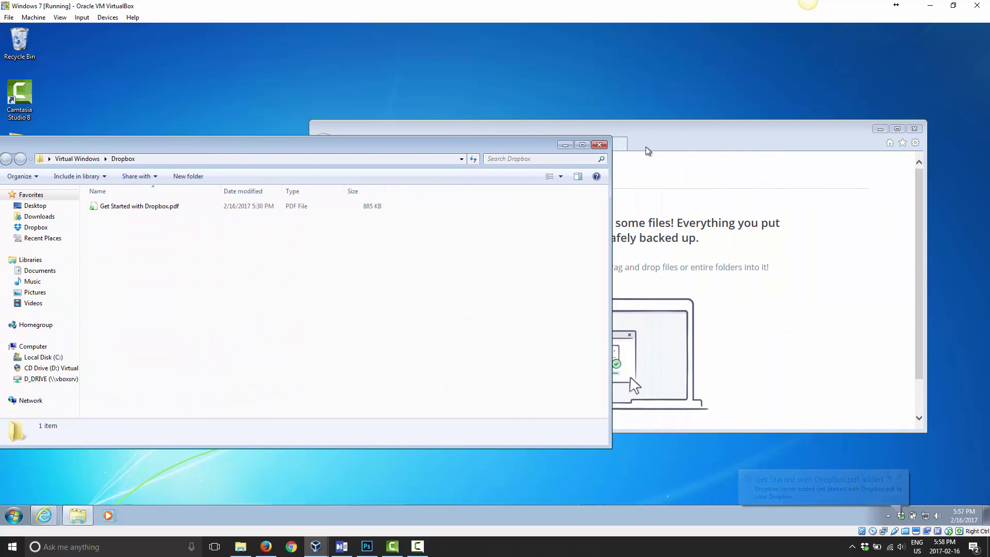
click(673, 138)
click(425, 145)
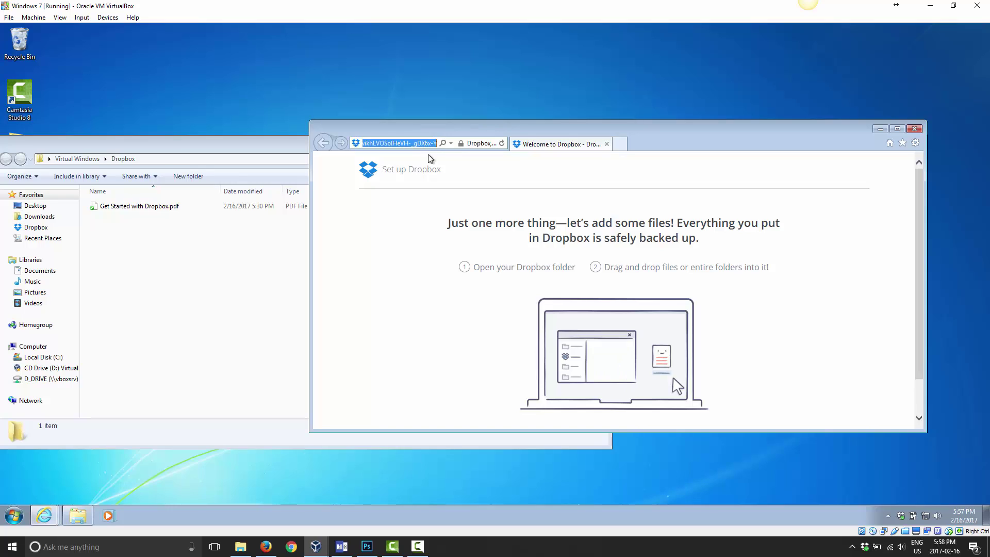
click(555, 148)
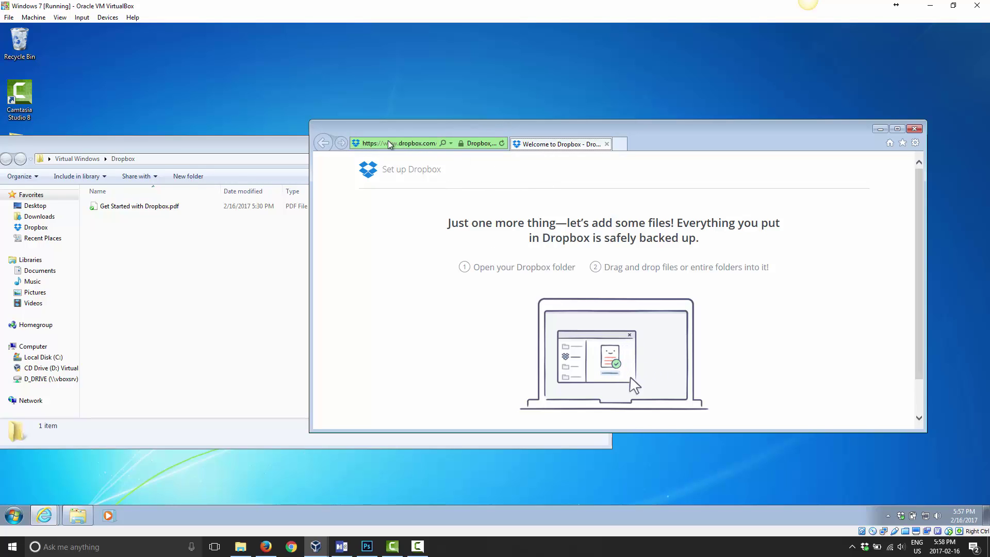
click(407, 146)
text(www.dropbox)
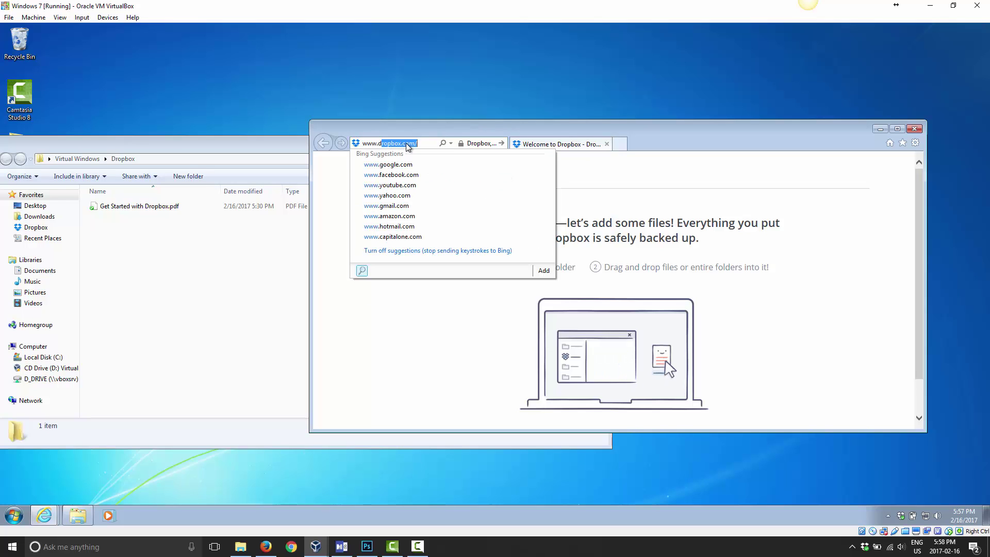
key(Return)
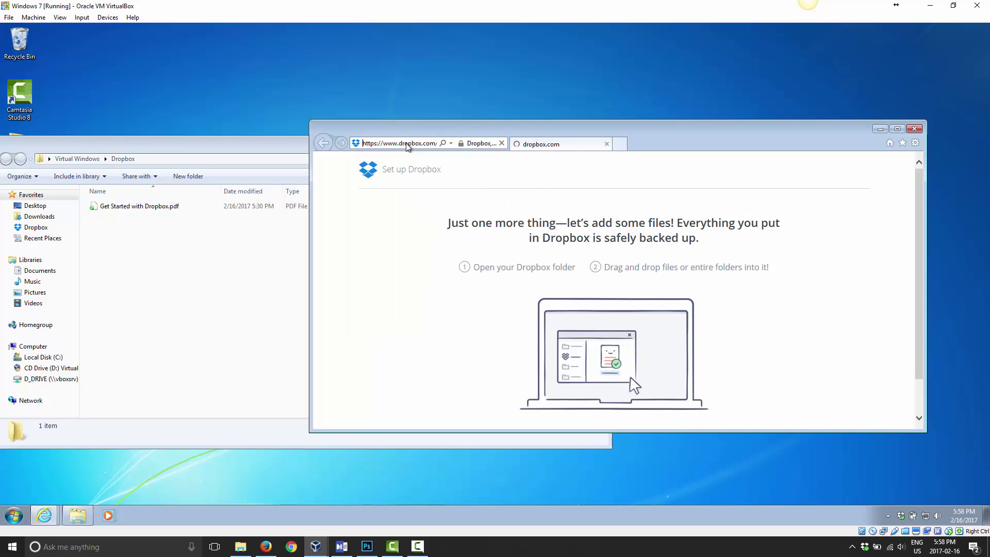